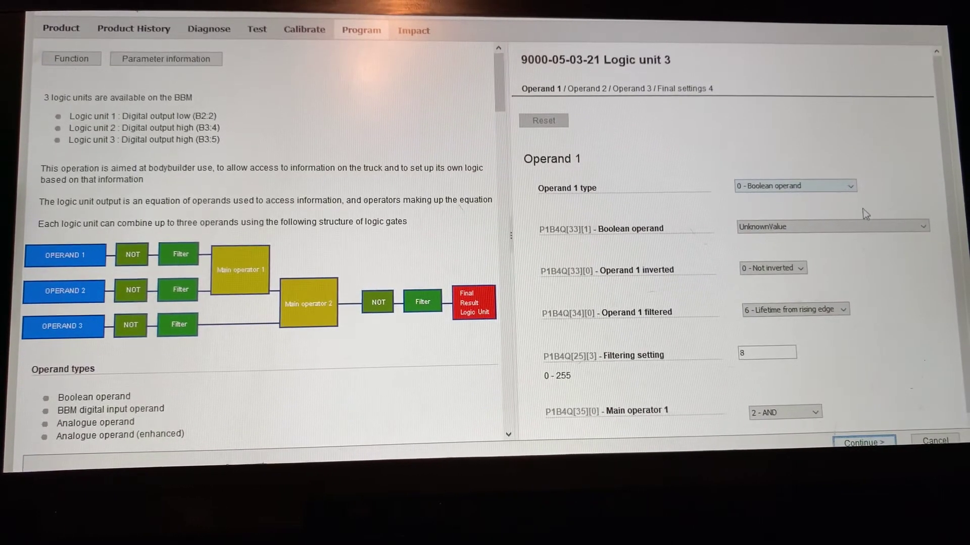
# Step: Set operand 1 of logic unit 3 to '35 (0) - Right direction indicator active' and commit it
pyautogui.click(920, 229)
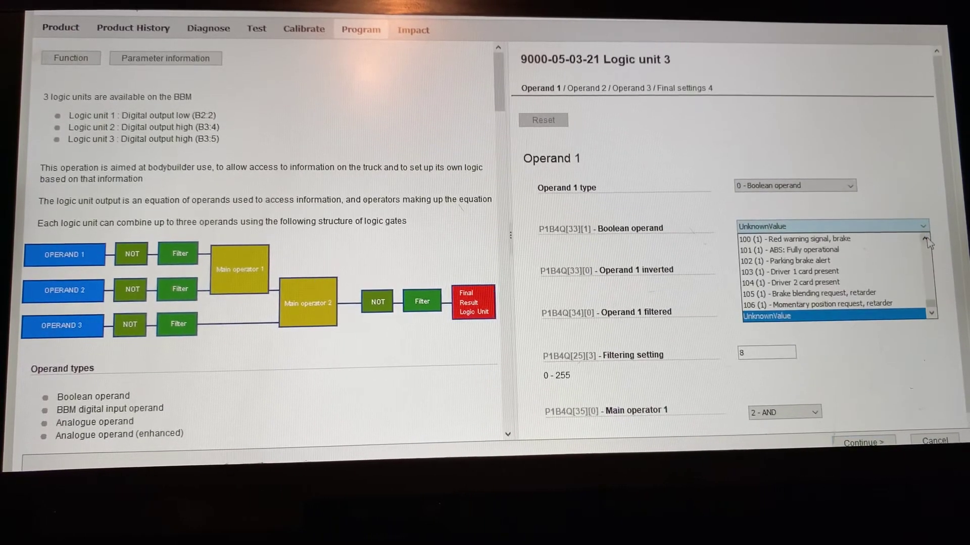
pyautogui.scroll(8, 926, 240)
pyautogui.scroll(5, 925, 239)
pyautogui.scroll(5, 926, 239)
pyautogui.scroll(5, 926, 240)
pyautogui.scroll(5, 926, 240)
pyautogui.scroll(5, 927, 240)
pyautogui.scroll(5, 926, 239)
pyautogui.scroll(5, 926, 239)
pyautogui.scroll(5, 926, 239)
pyautogui.click(926, 239)
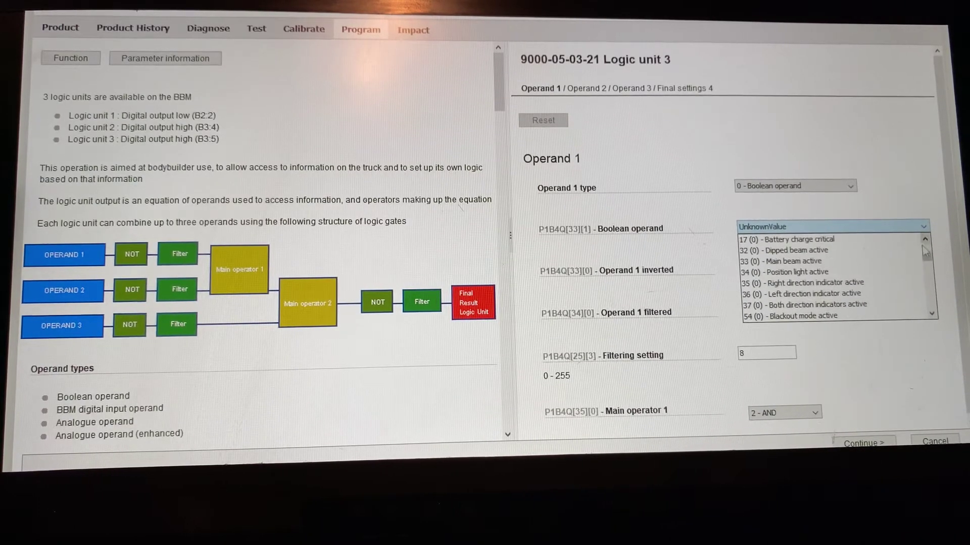
pyautogui.click(895, 283)
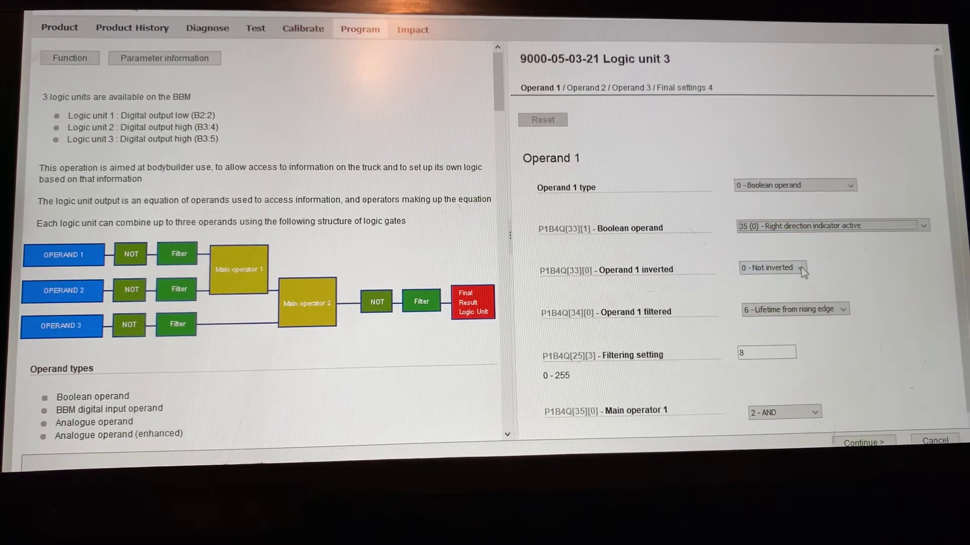
pyautogui.click(808, 364)
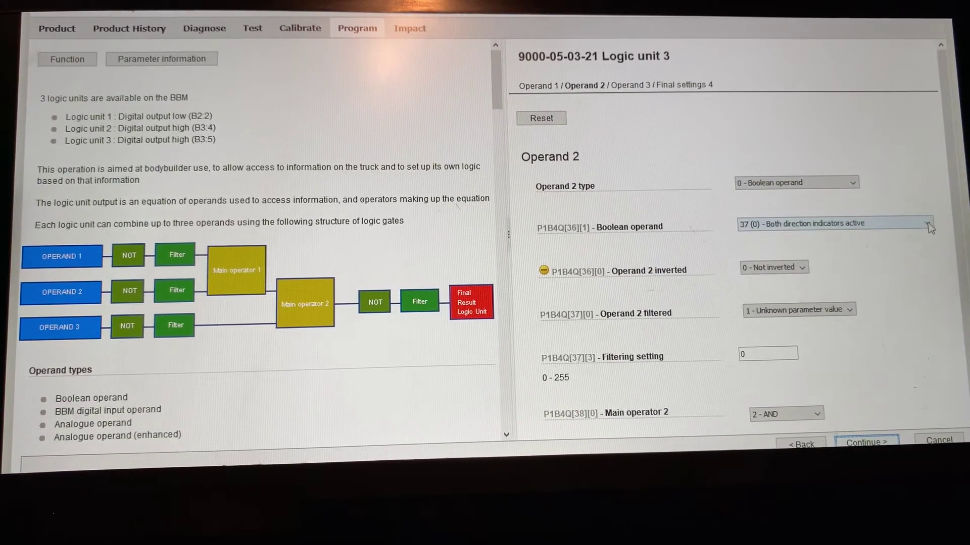
# Step: Set operand 2 of logic unit 3 to '1 (0) - Always true'
pyautogui.click(929, 227)
pyautogui.click(930, 237)
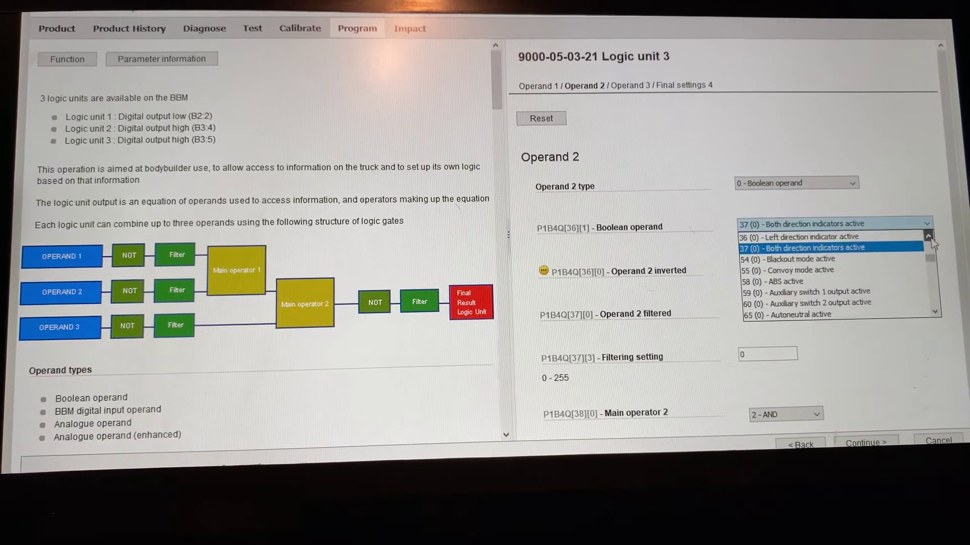
pyautogui.click(931, 236)
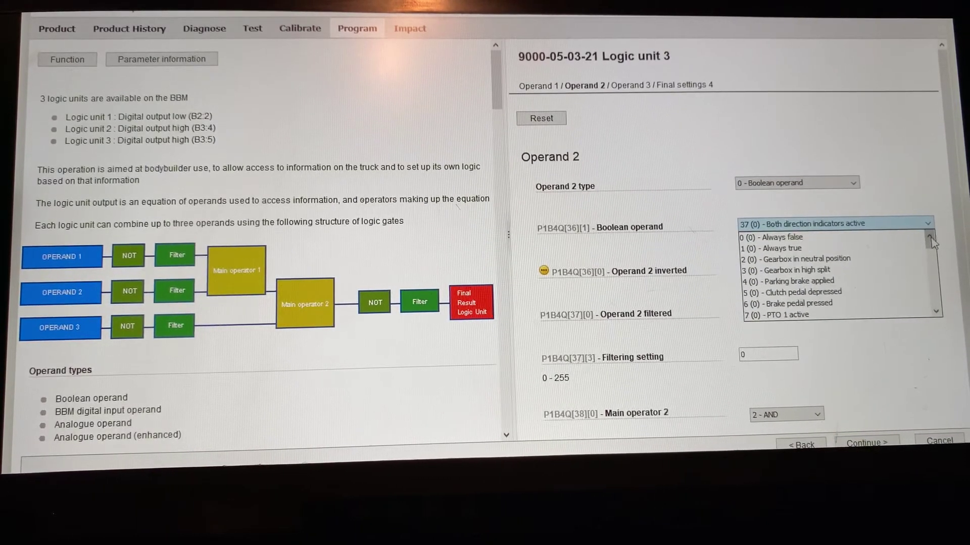
pyautogui.click(891, 250)
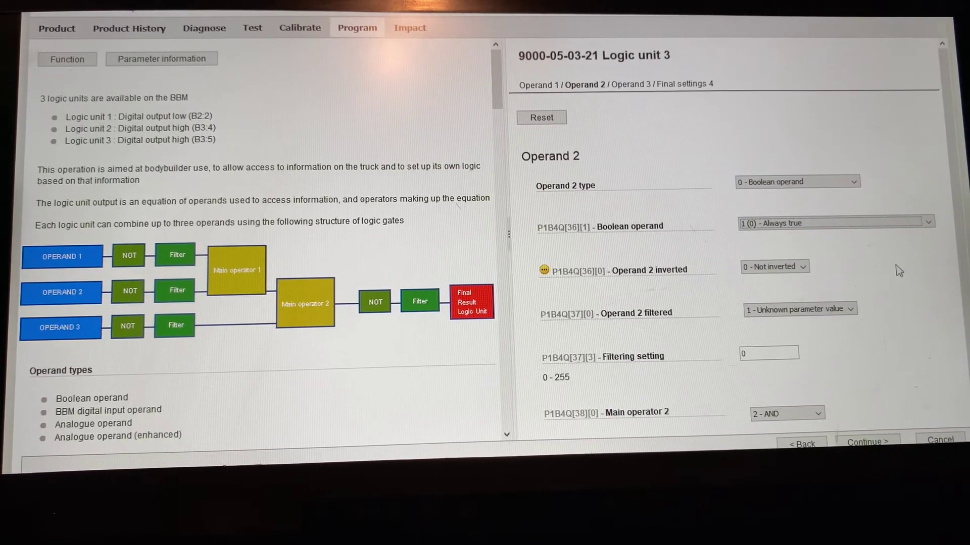
# Step: Set operand 2 filtering to '0 - No filter'
pyautogui.click(852, 312)
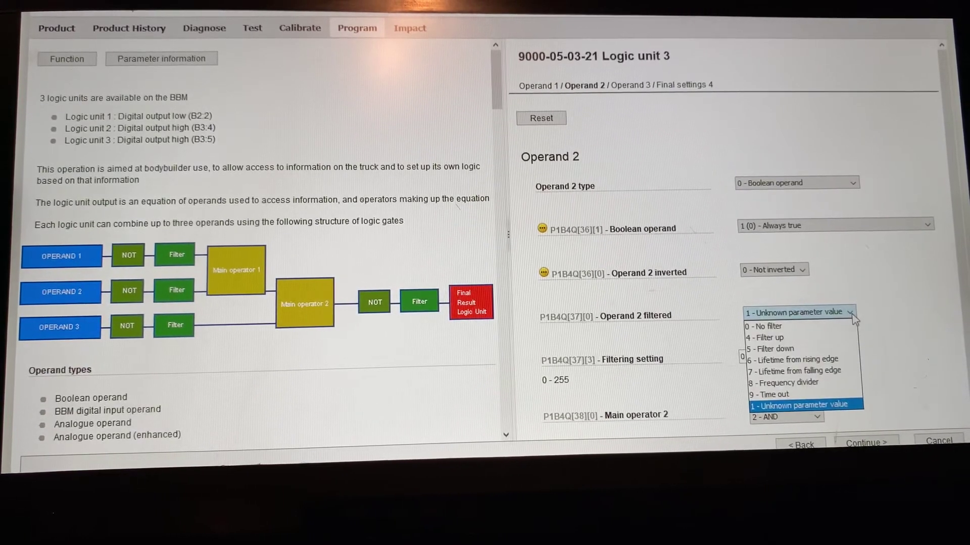
pyautogui.click(850, 327)
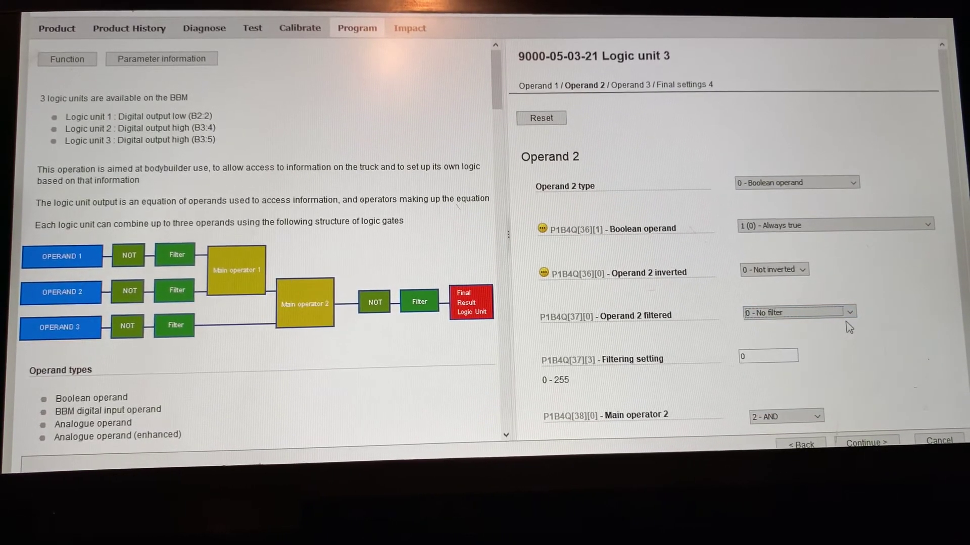
# Step: Continue past operand 2 toward the final settings of logic unit 3
pyautogui.click(871, 369)
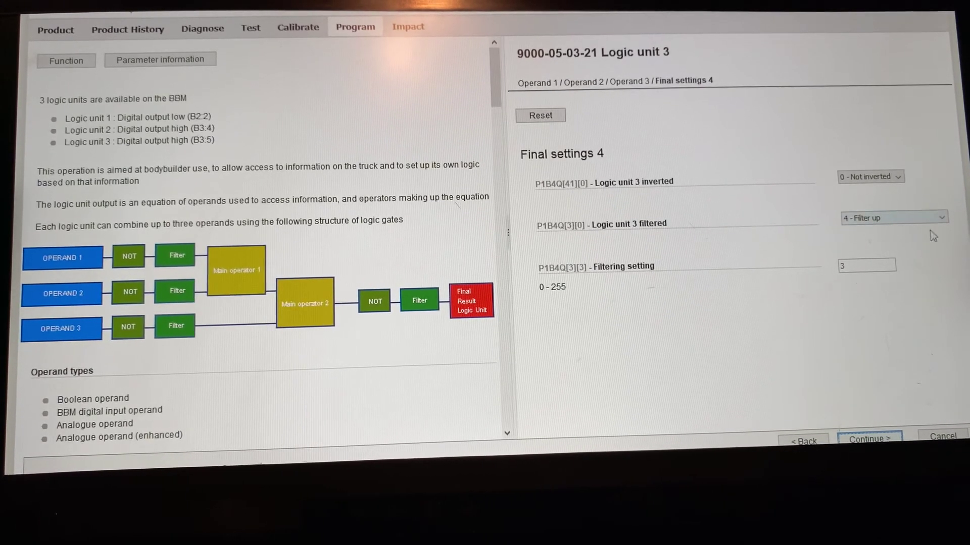
# Step: Set the logic unit 3 output filter to '0 - No filter'
pyautogui.click(944, 221)
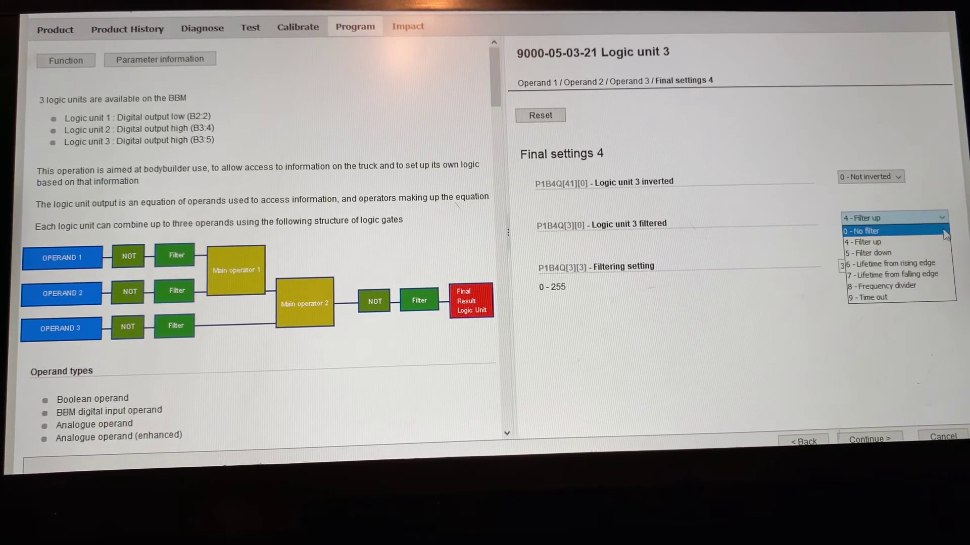
pyautogui.click(894, 231)
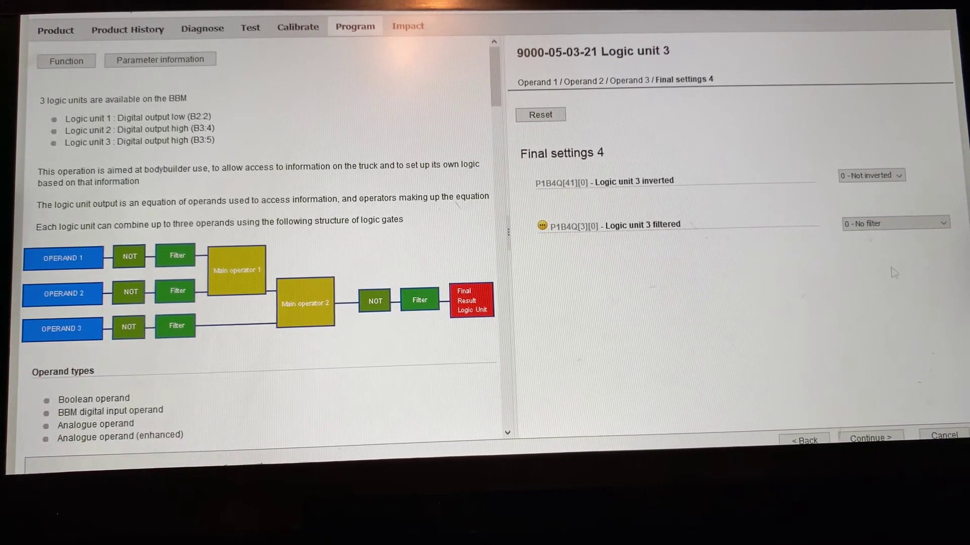
# Step: Continue to program the changed logic unit 3 parameters to the control unit
pyautogui.click(870, 439)
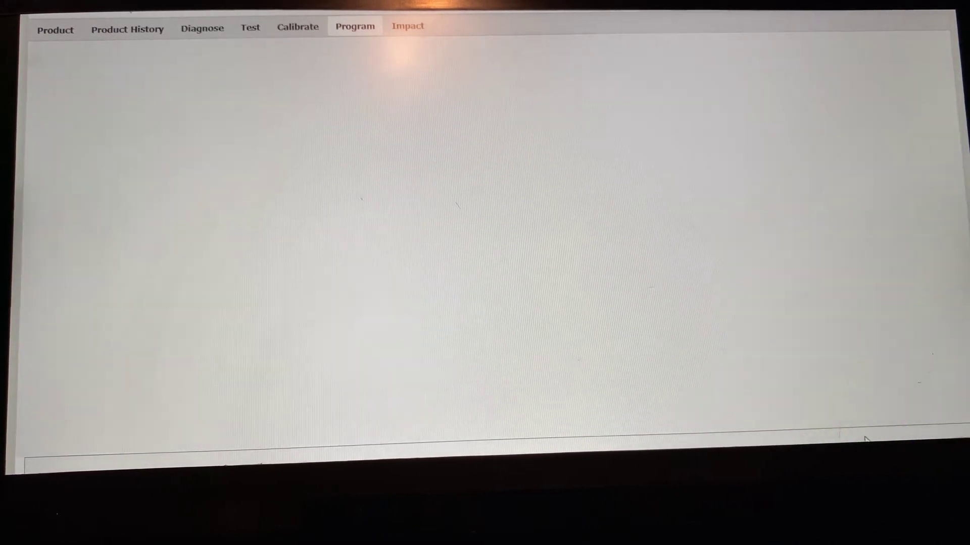